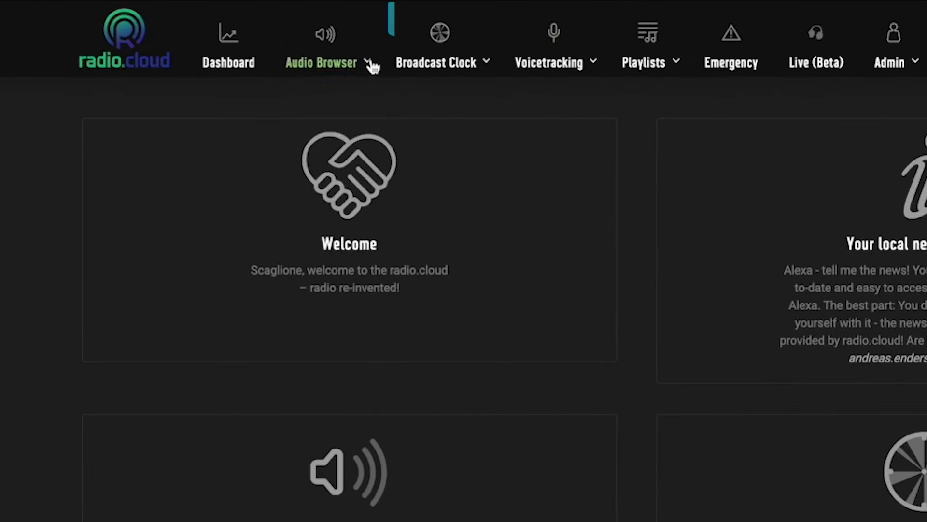
Step: Expand the Audio Browser menu in the top navigation bar
{"action": "left_click", "coordinate": [369, 63]}
Step: Open the Audio Browser and view its category folders, keeping - All - selected
{"action": "left_click", "coordinate": [355, 88]}
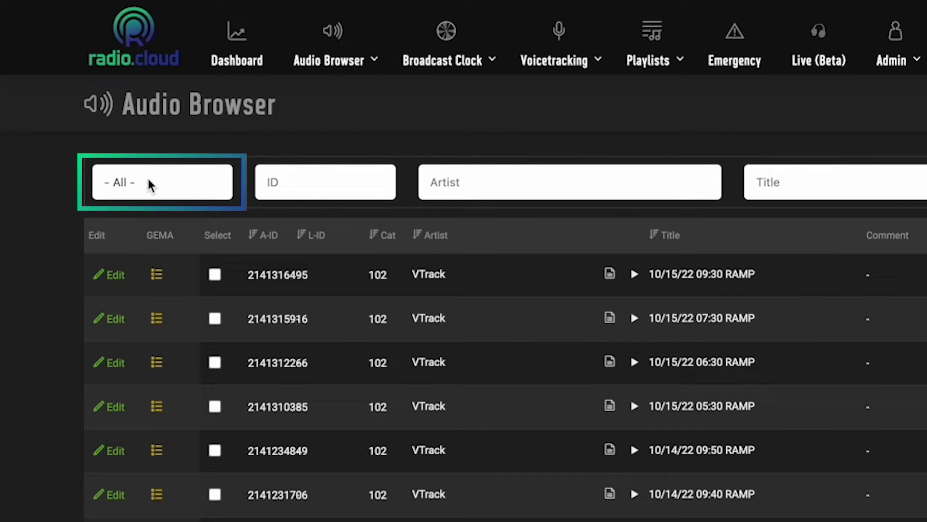
{"action": "left_click", "coordinate": [183, 183]}
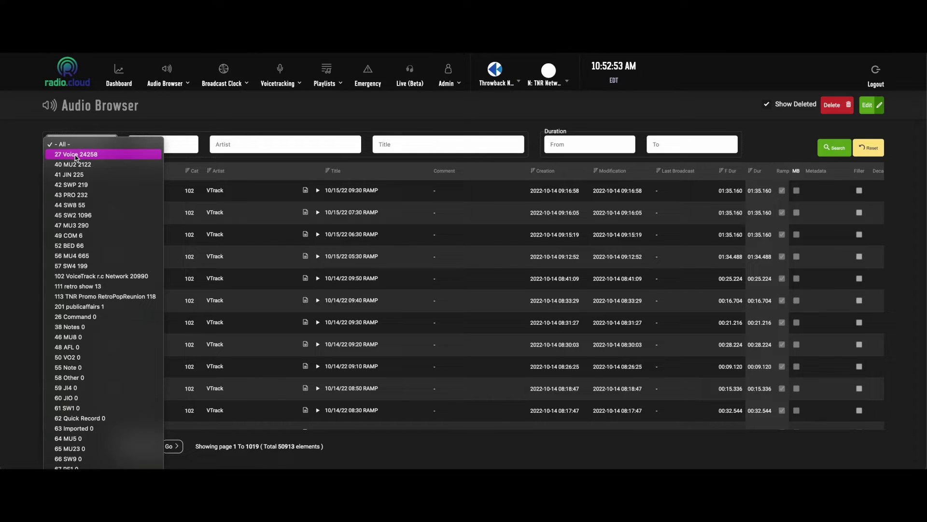
{"action": "left_click", "coordinate": [85, 141]}
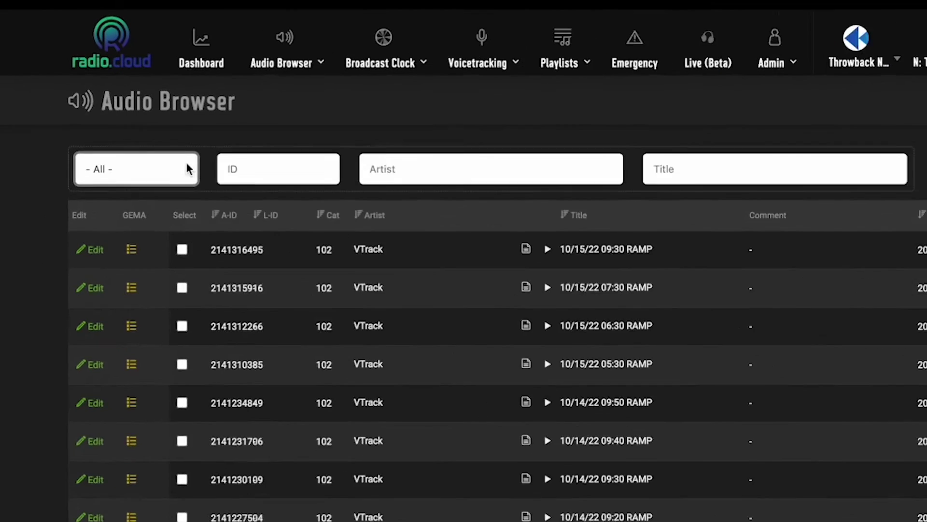
Step: Choose the 40 MU2 2122 category from the folder dropdown
{"action": "left_click", "coordinate": [93, 144]}
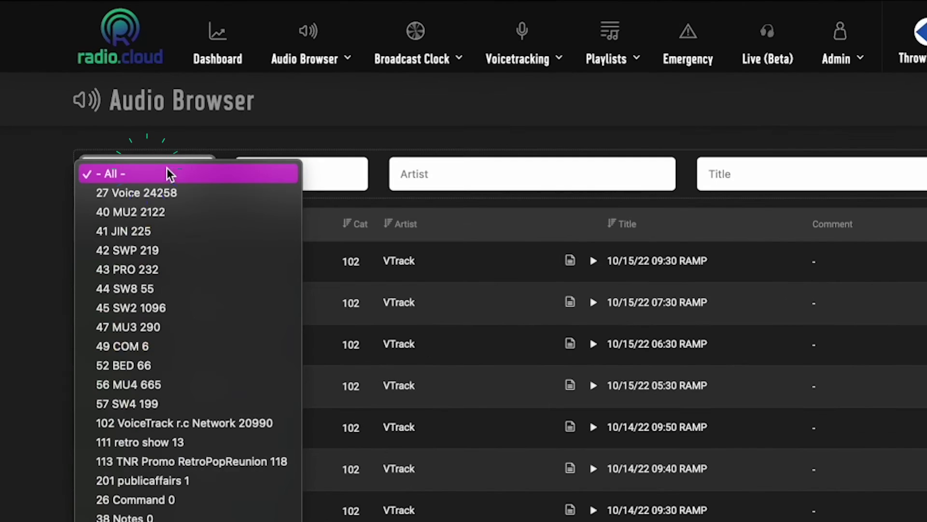
{"action": "left_click", "coordinate": [161, 212]}
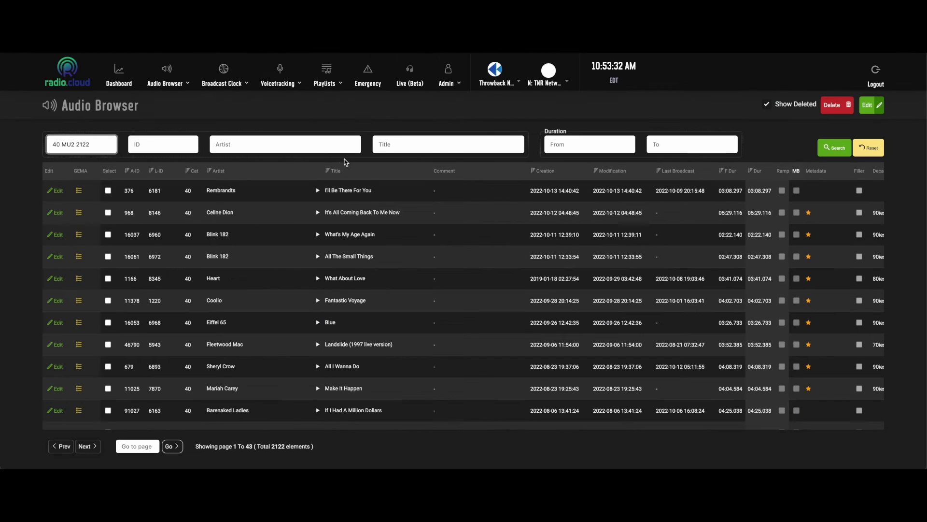
Step: Search by artist 'prin', picking Prince, to list 16 tracks topped by Raspberry Beret
{"action": "left_click", "coordinate": [320, 145]}
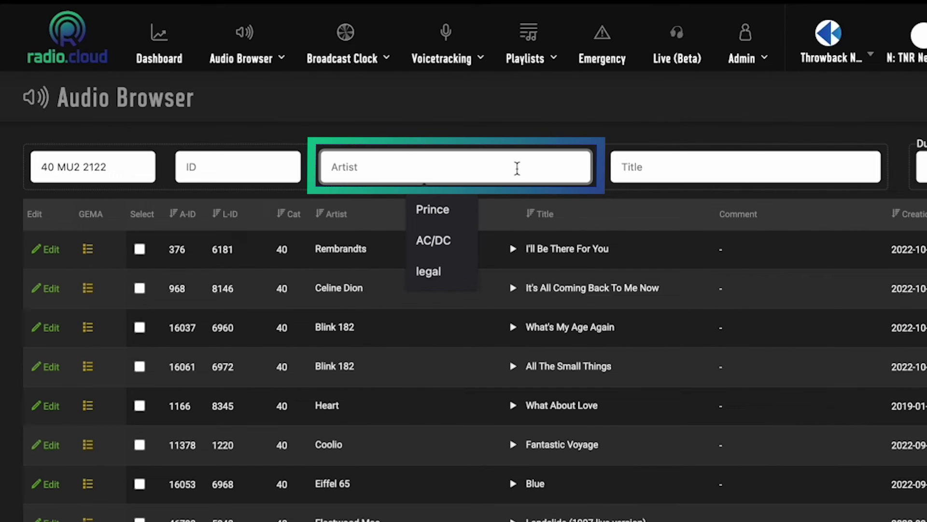
{"action": "type", "text": "pr"}
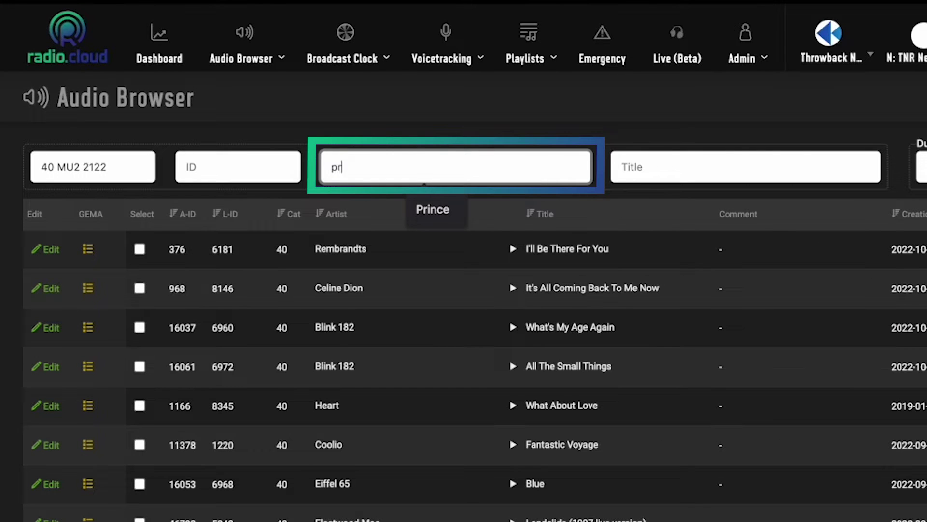
{"action": "type", "text": "i"}
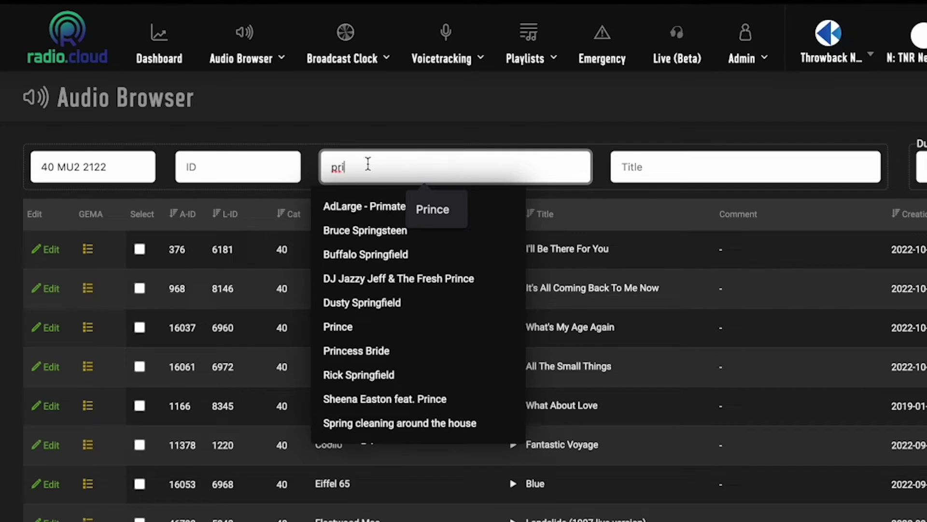
{"action": "type", "text": "n"}
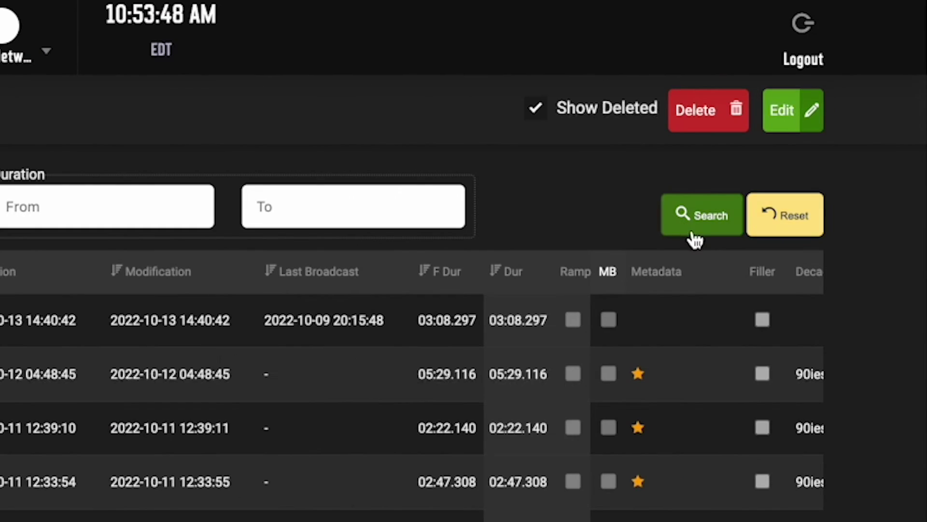
{"action": "left_click", "coordinate": [695, 239]}
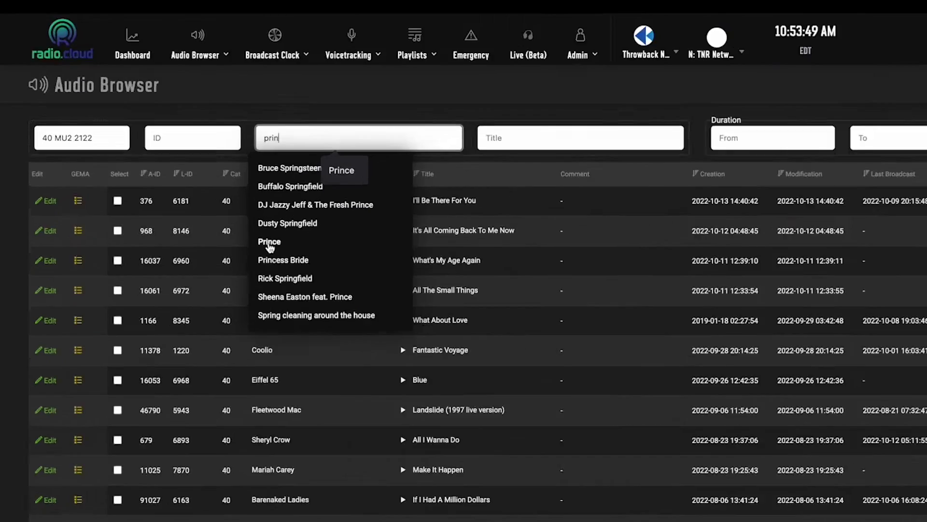
{"action": "left_click", "coordinate": [221, 214]}
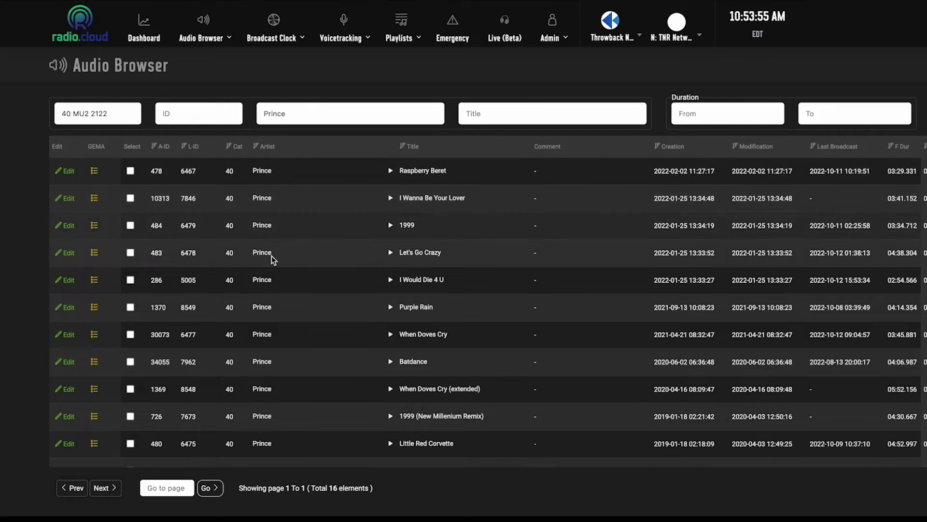
{"action": "scroll", "coordinate": [271, 258], "scroll_direction": "down", "scroll_amount": 3}
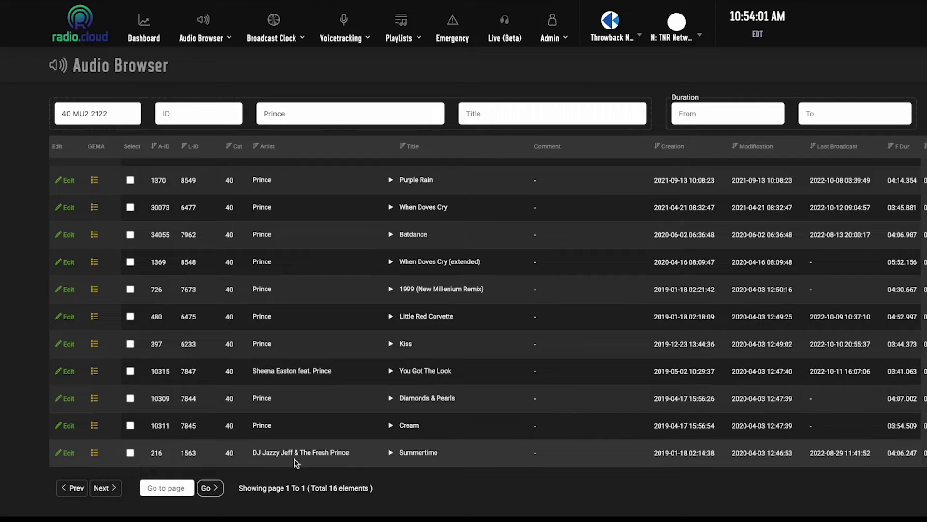
{"action": "scroll", "coordinate": [274, 360], "scroll_direction": "up", "scroll_amount": 3}
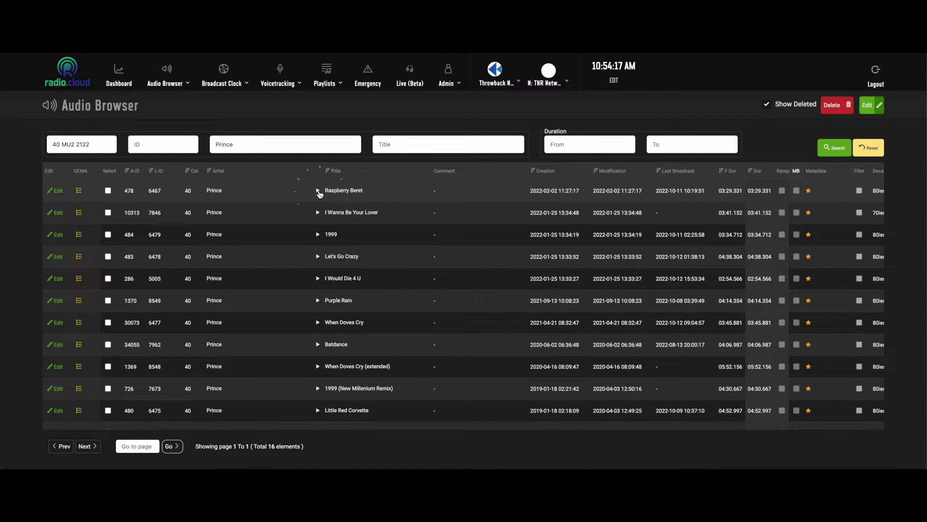
Step: Preview Raspberry Beret, then I Wanna Be Your Lover
{"action": "left_click", "coordinate": [318, 191]}
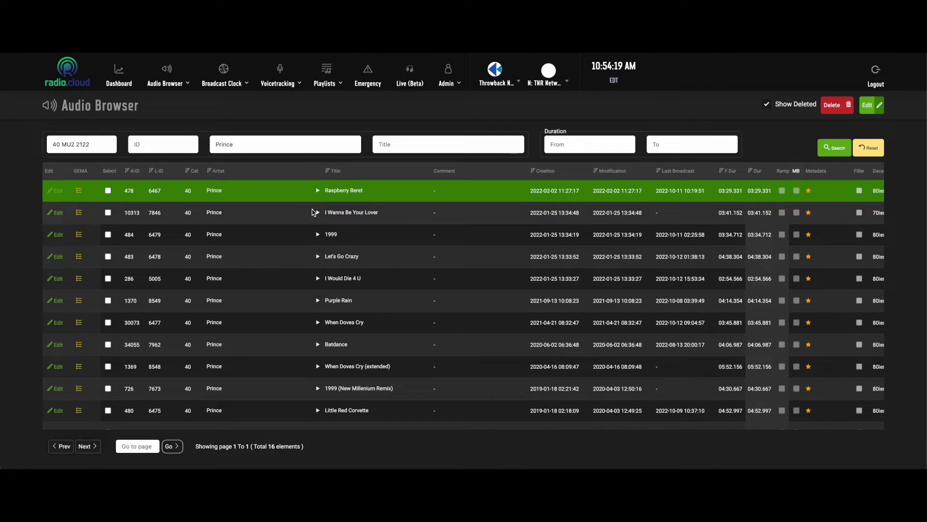
{"action": "left_click", "coordinate": [318, 214]}
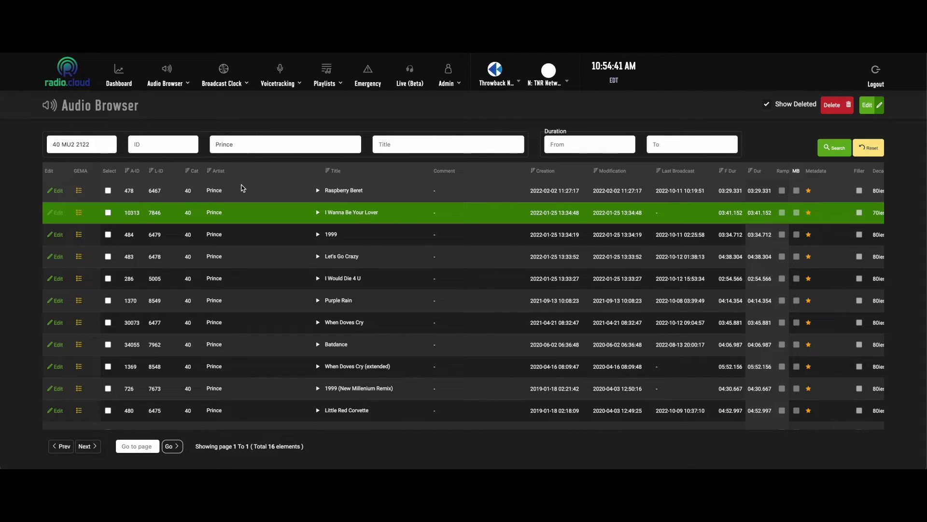
Step: Edit Raspberry Beret and zoom its waveform to 200%, then back to 100%
{"action": "left_click", "coordinate": [58, 195]}
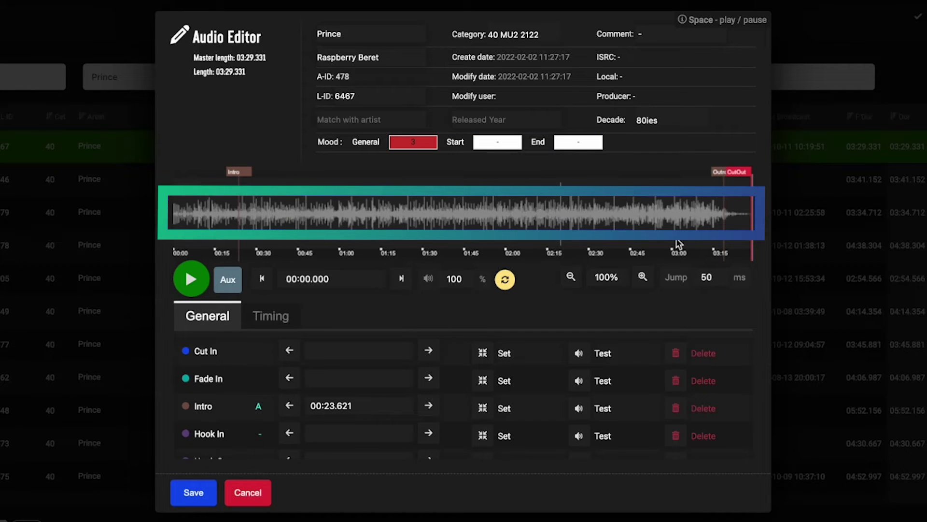
{"action": "left_click", "coordinate": [643, 276]}
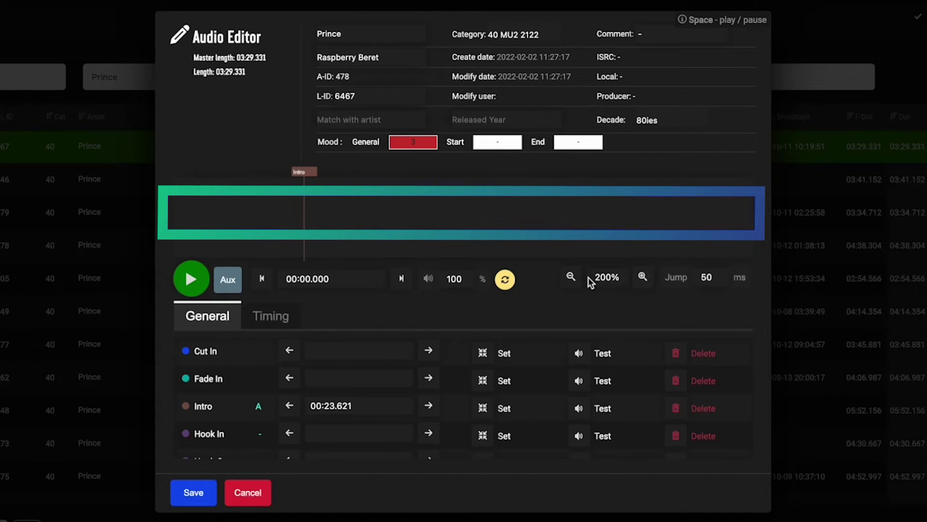
{"action": "left_click", "coordinate": [570, 279]}
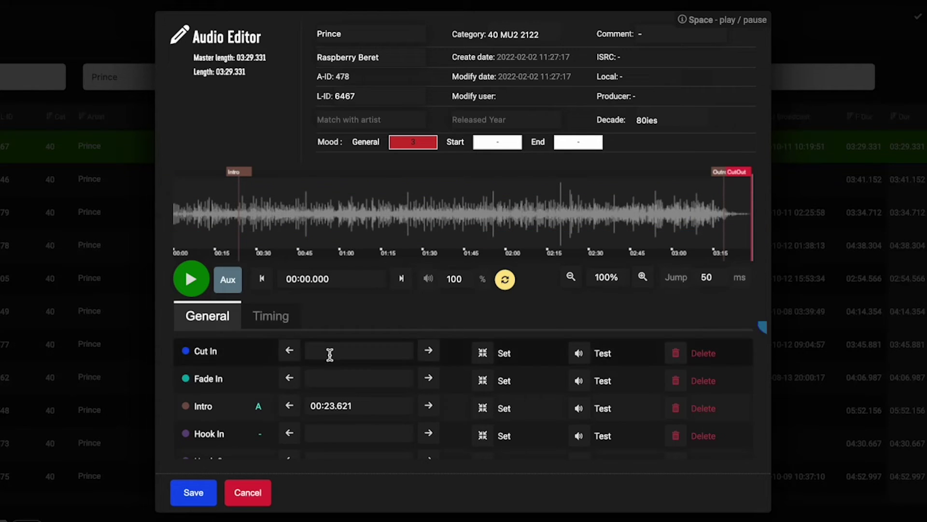
{"action": "scroll", "coordinate": [331, 355], "scroll_direction": "down", "scroll_amount": 1}
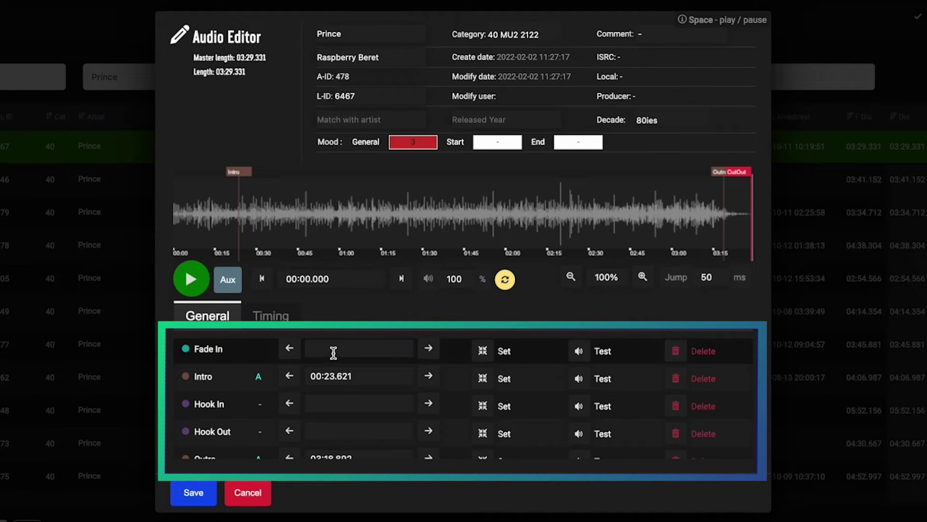
{"action": "scroll", "coordinate": [337, 361], "scroll_direction": "up", "scroll_amount": 1}
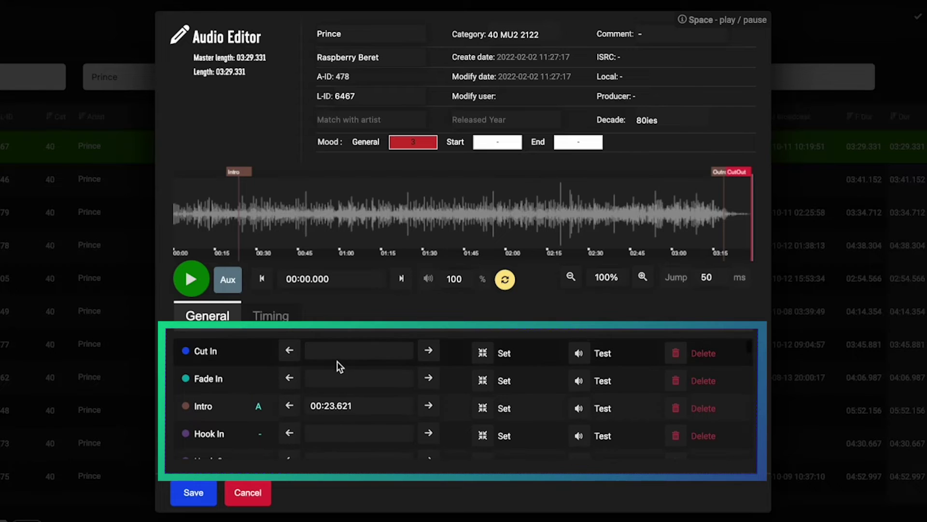
{"action": "scroll", "coordinate": [228, 379], "scroll_direction": "down", "scroll_amount": 2}
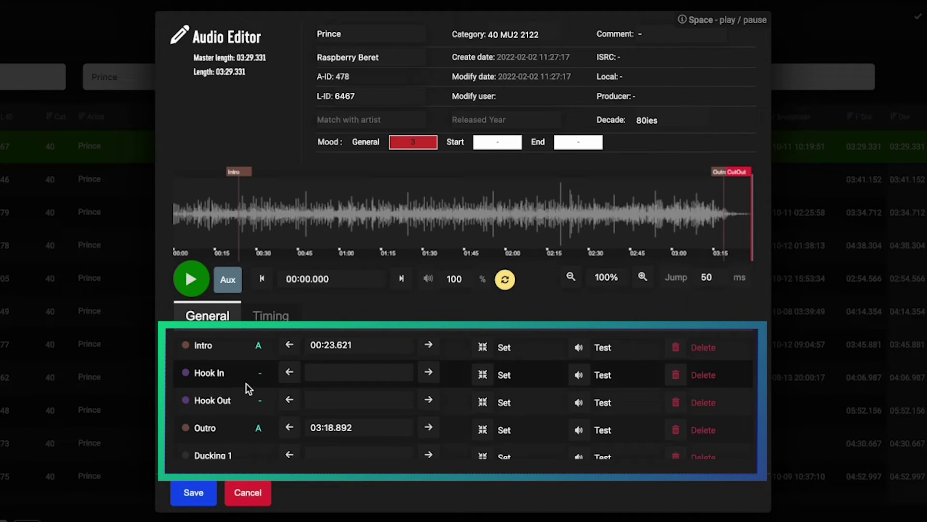
{"action": "scroll", "coordinate": [311, 389], "scroll_direction": "down", "scroll_amount": 7}
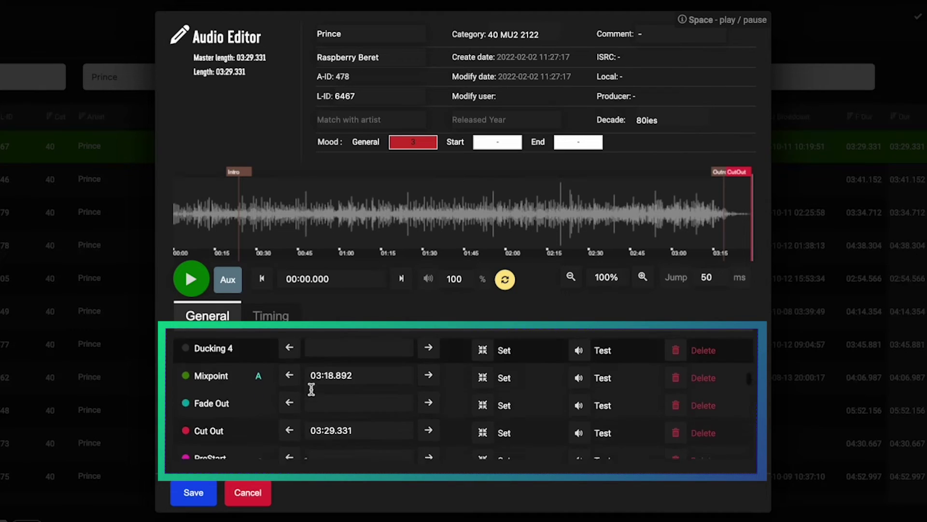
{"action": "scroll", "coordinate": [311, 389], "scroll_direction": "down", "scroll_amount": 5}
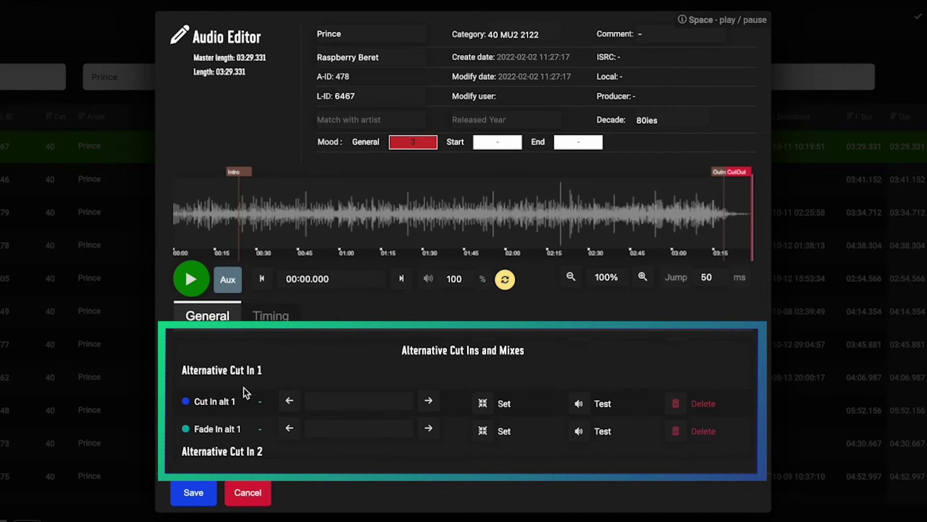
{"action": "scroll", "coordinate": [244, 387], "scroll_direction": "down", "scroll_amount": 3}
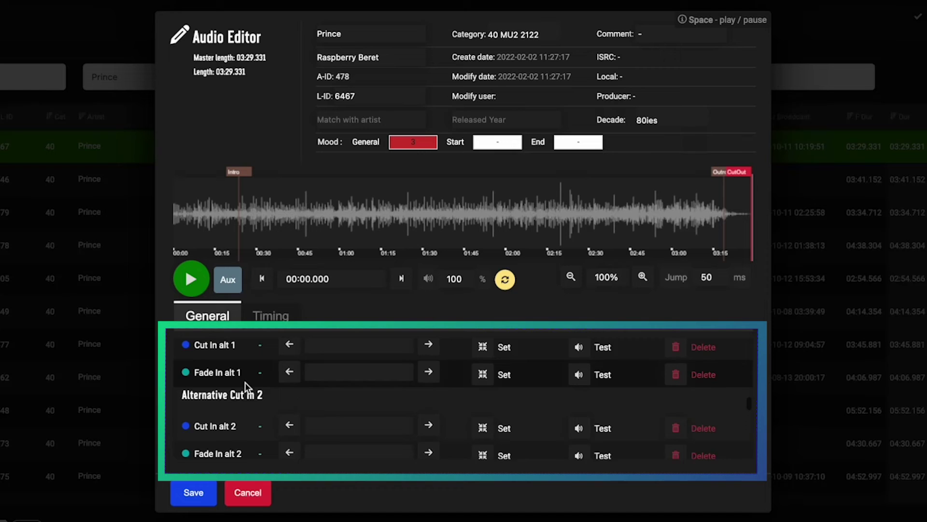
{"action": "scroll", "coordinate": [246, 384], "scroll_direction": "down", "scroll_amount": 5}
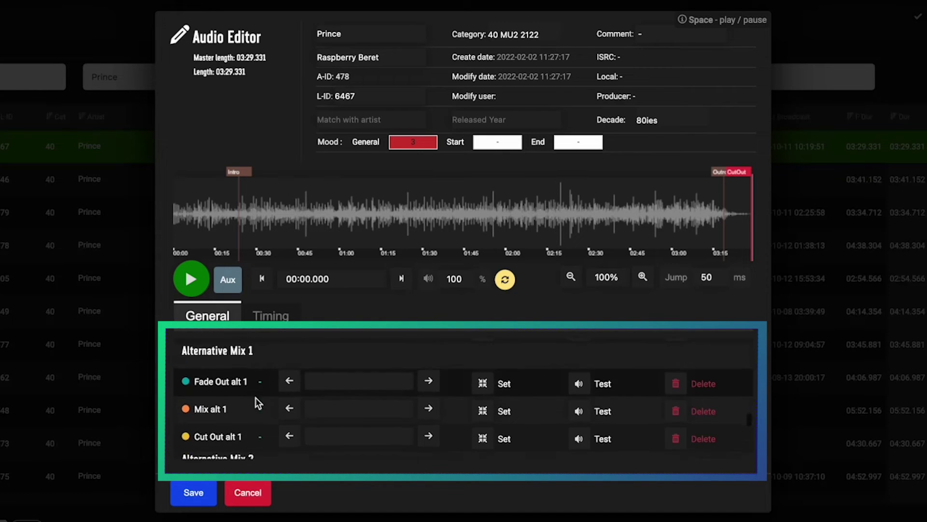
{"action": "scroll", "coordinate": [256, 398], "scroll_direction": "down", "scroll_amount": 5}
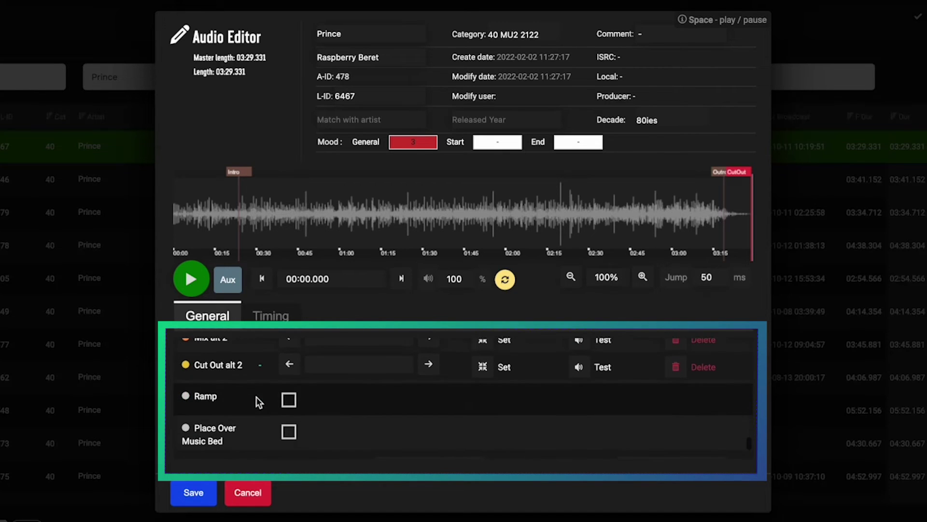
{"action": "scroll", "coordinate": [338, 394], "scroll_direction": "up", "scroll_amount": 1}
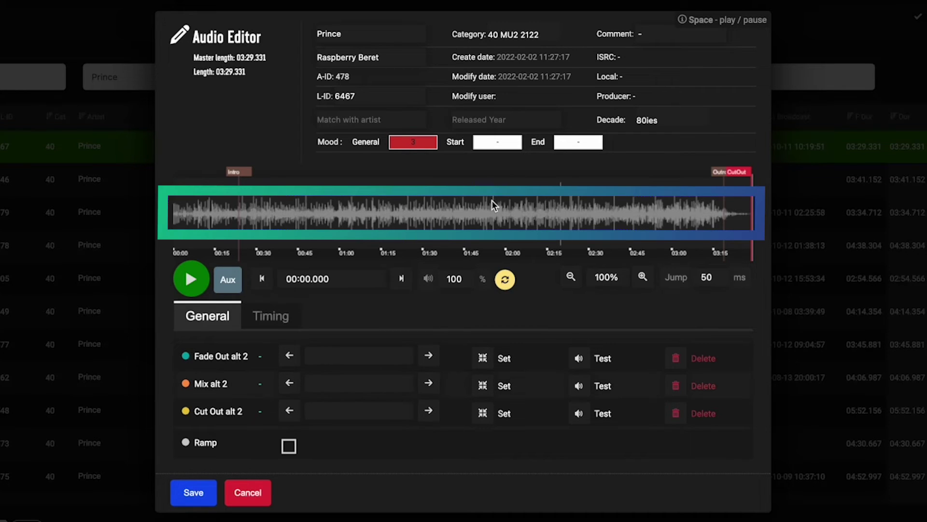
{"action": "left_click", "coordinate": [348, 355]}
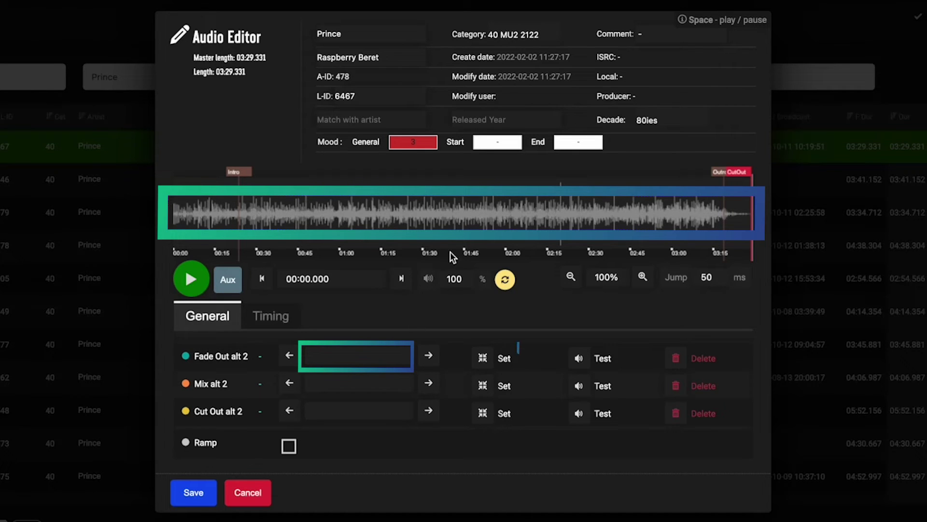
{"action": "left_click", "coordinate": [491, 362]}
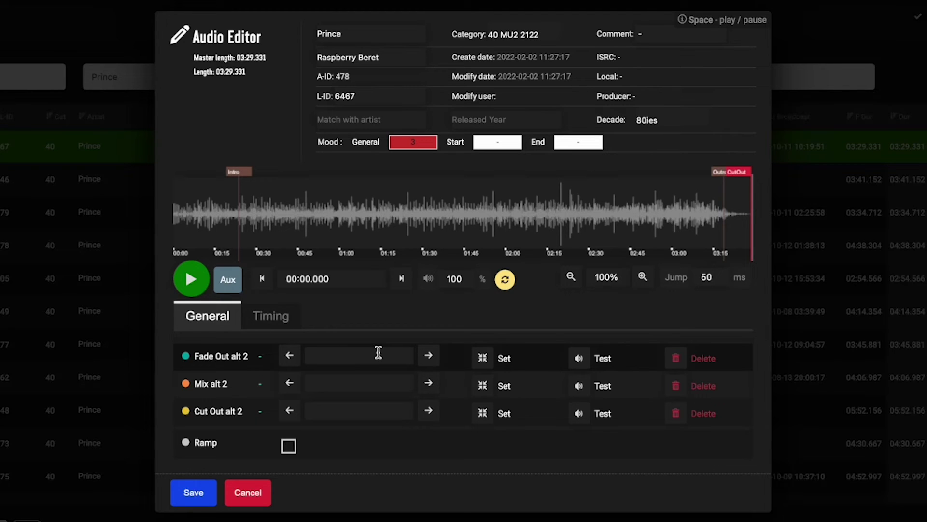
{"action": "scroll", "coordinate": [310, 408], "scroll_direction": "up", "scroll_amount": 2}
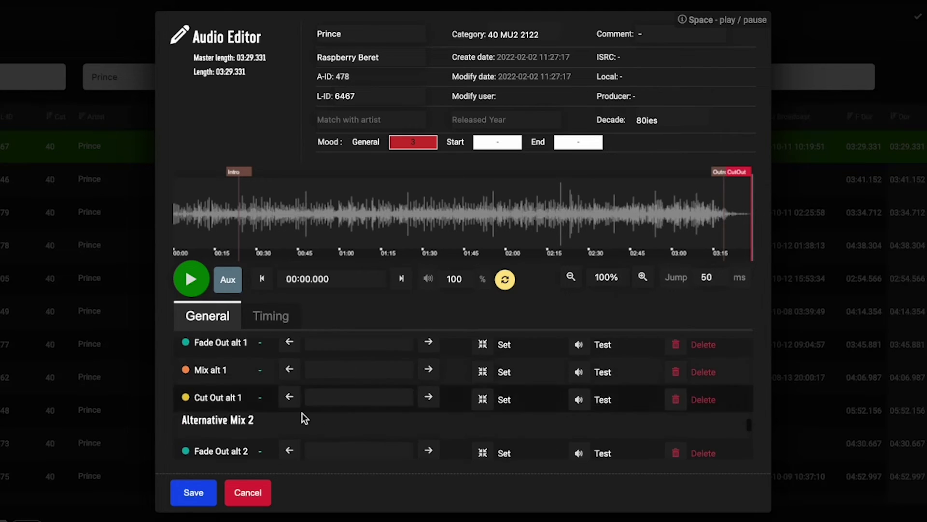
{"action": "scroll", "coordinate": [343, 387], "scroll_direction": "up", "scroll_amount": 5}
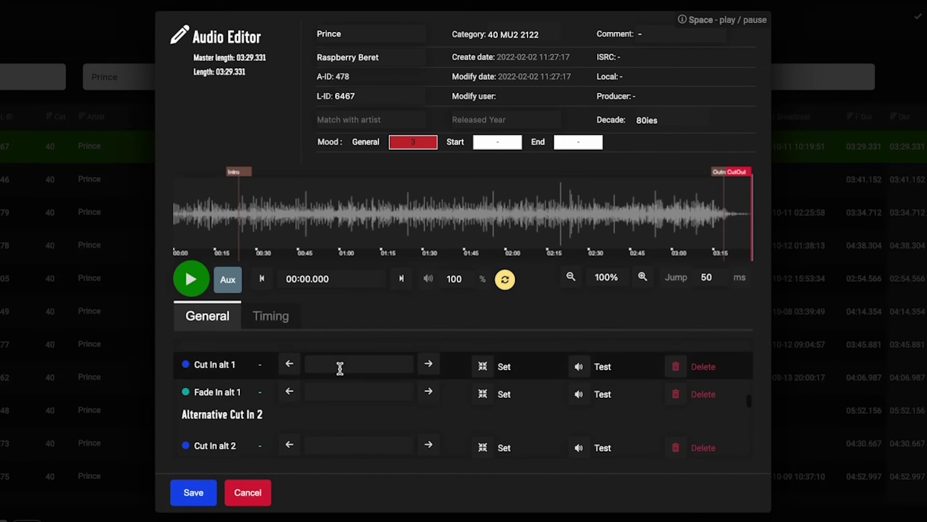
Step: View Raspberry Beret's Timing tab, checking the Timing and Season lists without choosing any
{"action": "left_click", "coordinate": [278, 321]}
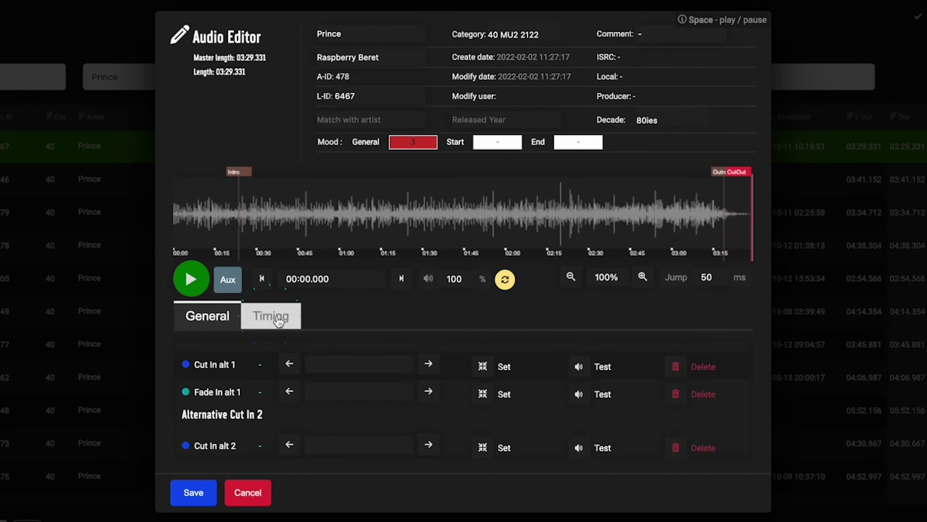
{"action": "scroll", "coordinate": [388, 357], "scroll_direction": "down", "scroll_amount": 1}
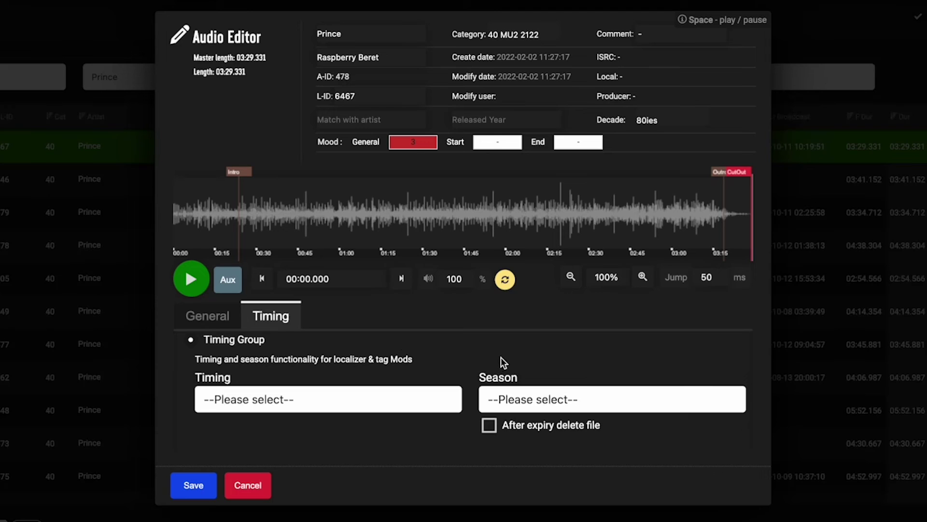
{"action": "left_click", "coordinate": [390, 395]}
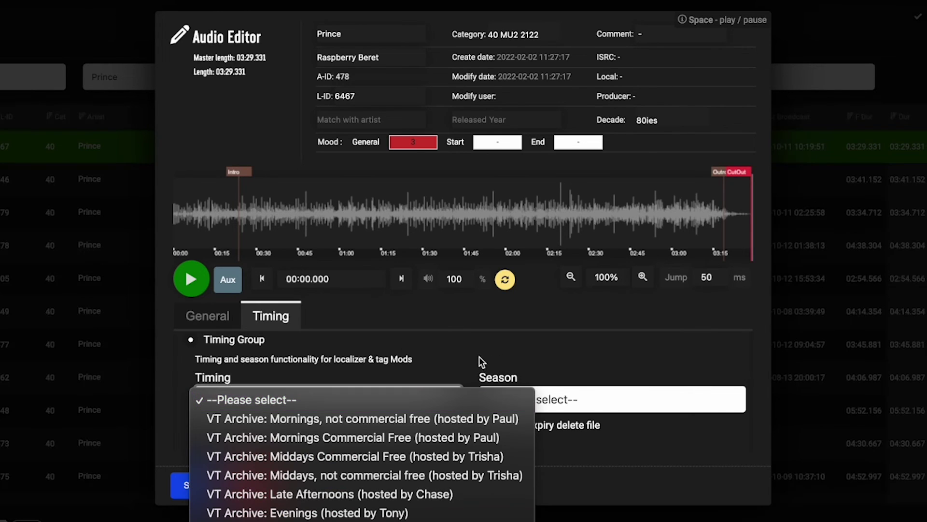
{"action": "left_click", "coordinate": [492, 352]}
{"action": "left_click", "coordinate": [529, 392]}
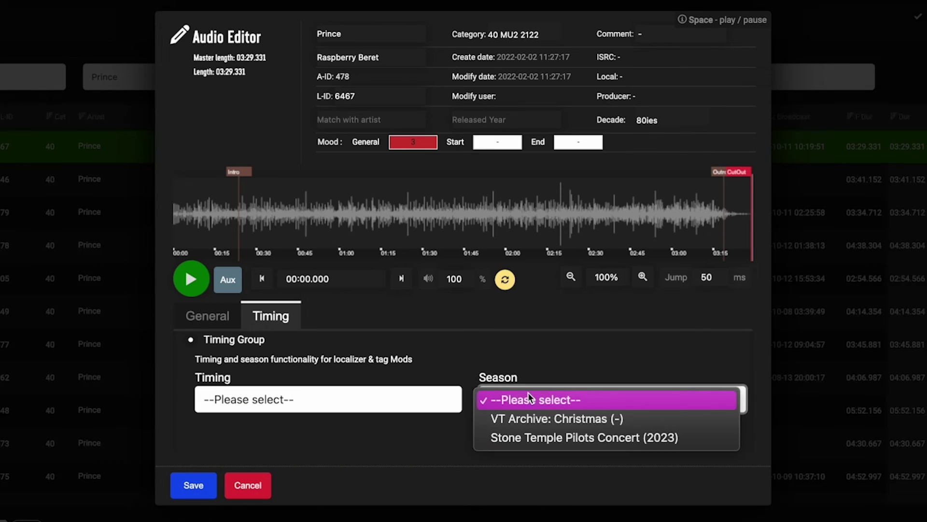
{"action": "left_click", "coordinate": [551, 368]}
Step: Scroll down to Timing Audio and focus the Do Not Play Before field
{"action": "scroll", "coordinate": [553, 369], "scroll_direction": "down", "scroll_amount": 1}
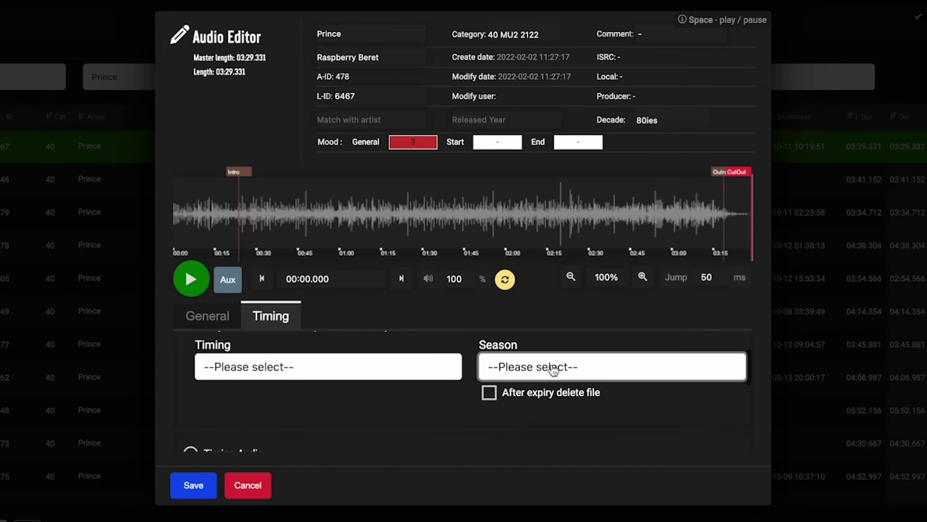
{"action": "scroll", "coordinate": [513, 397], "scroll_direction": "down", "scroll_amount": 2}
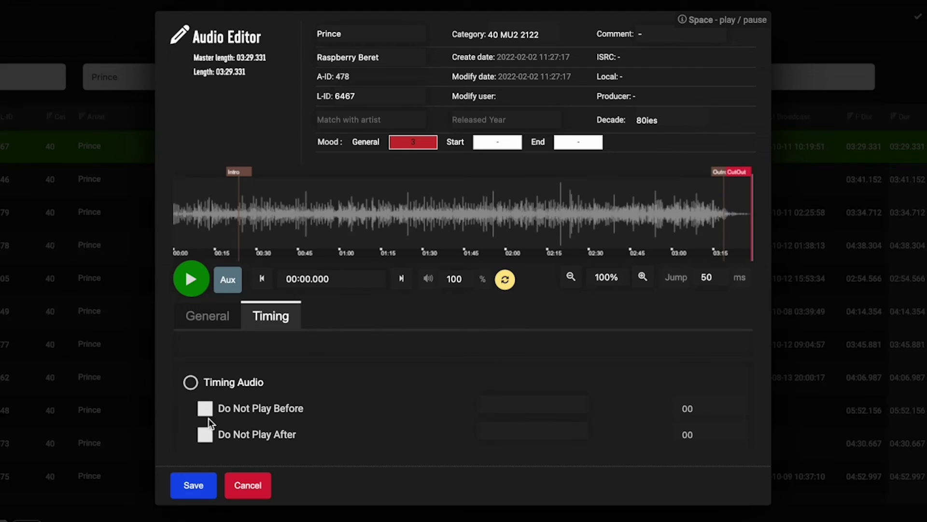
{"action": "scroll", "coordinate": [338, 384], "scroll_direction": "down", "scroll_amount": 1}
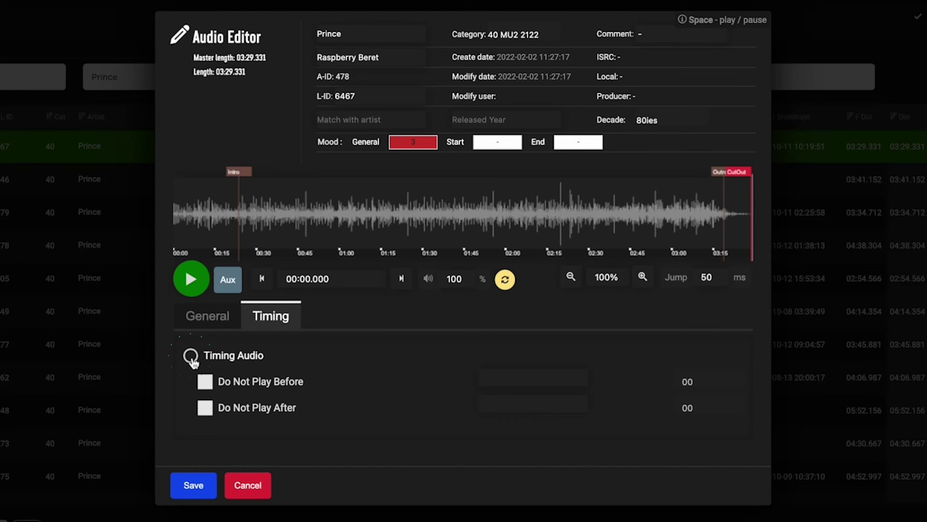
{"action": "left_click", "coordinate": [519, 378]}
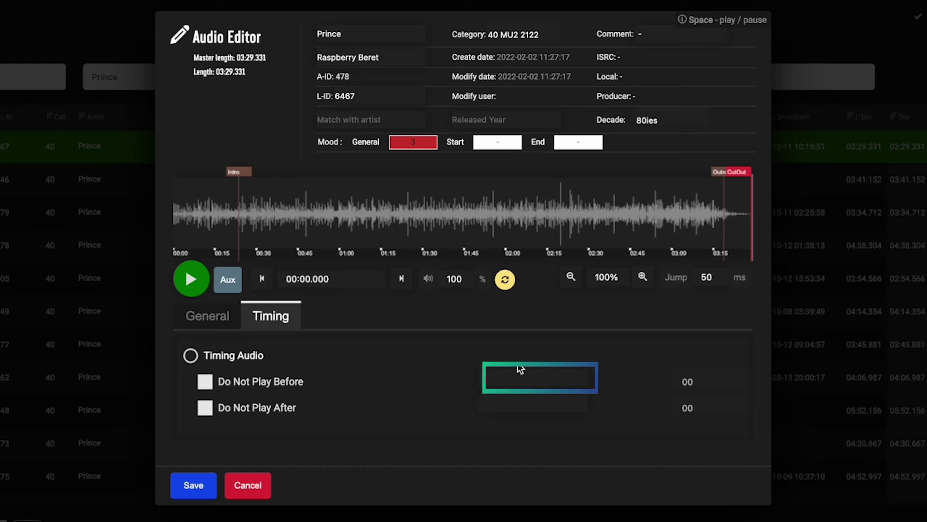
Step: Cancel the Audio Editor, returning to the 16 Prince tracks in 40 MU2 2122
{"action": "left_click", "coordinate": [237, 484]}
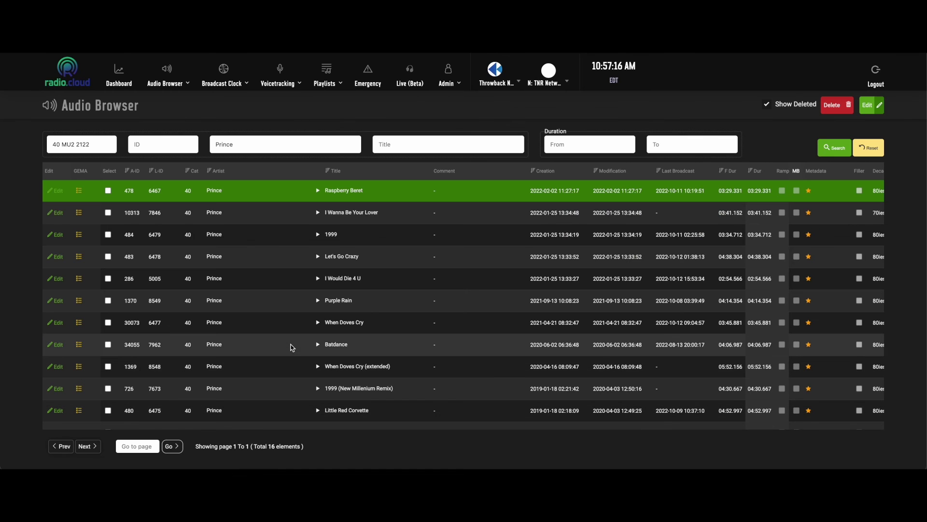